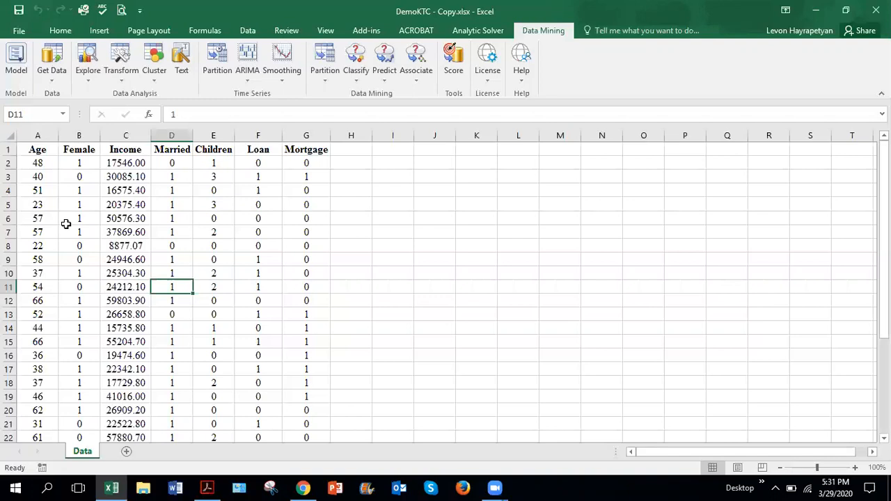
# Step: Start Hierarchical Clustering on the data in the Data sheet
pyautogui.click(171, 261)
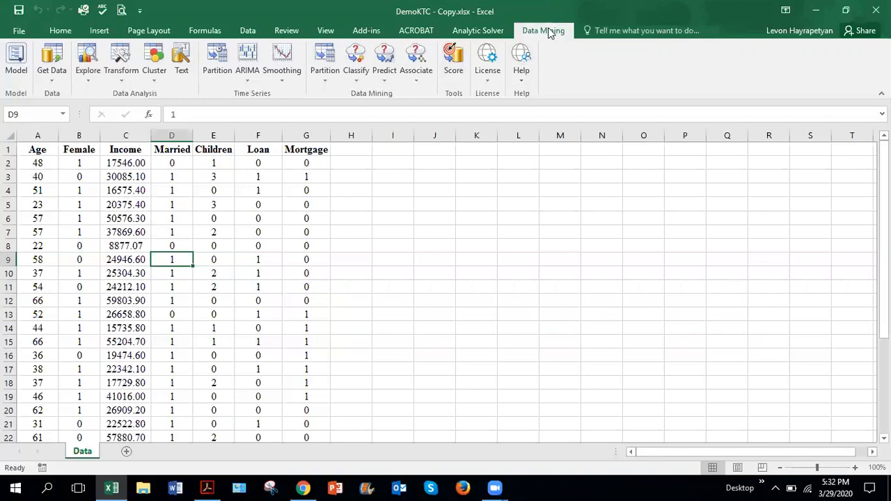
pyautogui.click(155, 80)
pyautogui.click(179, 128)
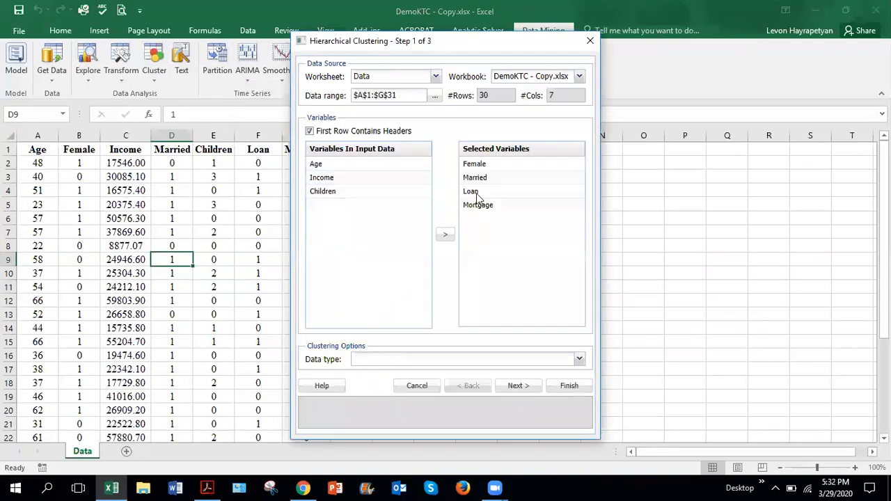
# Step: Remove Female, Married, Loan and Mortgage from the selected variables and move the dialog clear of the data
pyautogui.click(479, 165)
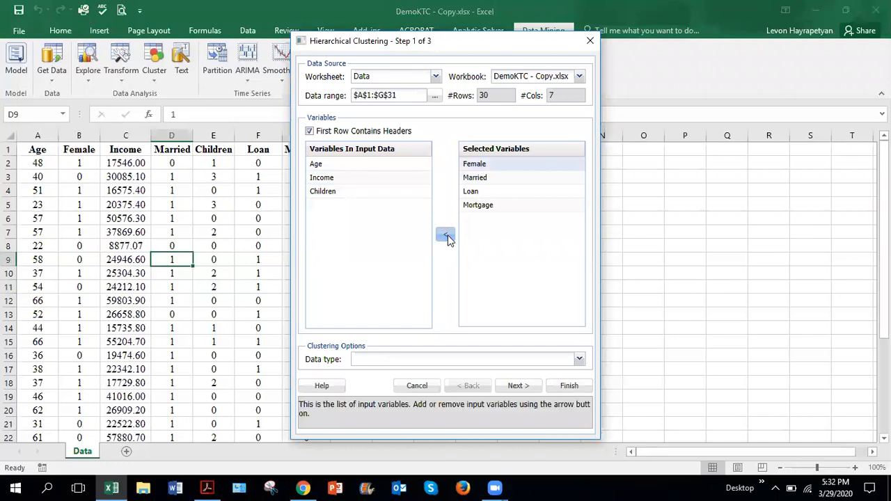
pyautogui.click(445, 234)
pyautogui.click(480, 164)
pyautogui.click(445, 234)
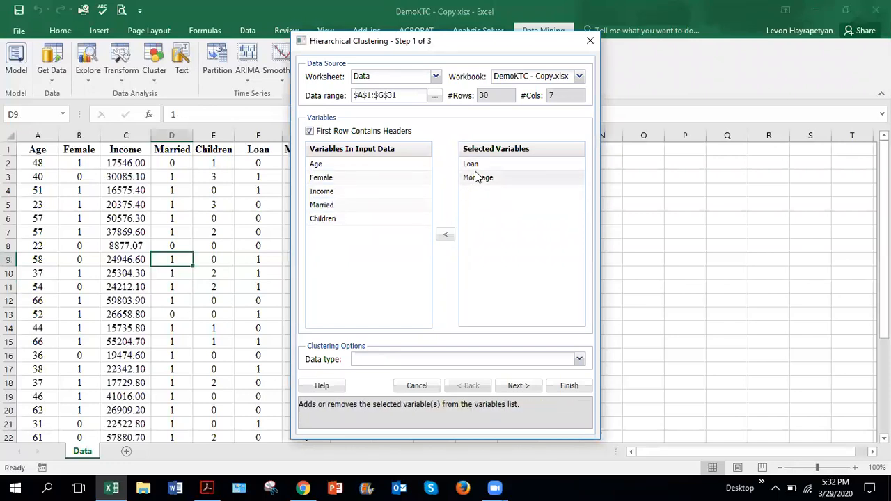
pyautogui.click(475, 167)
pyautogui.click(445, 234)
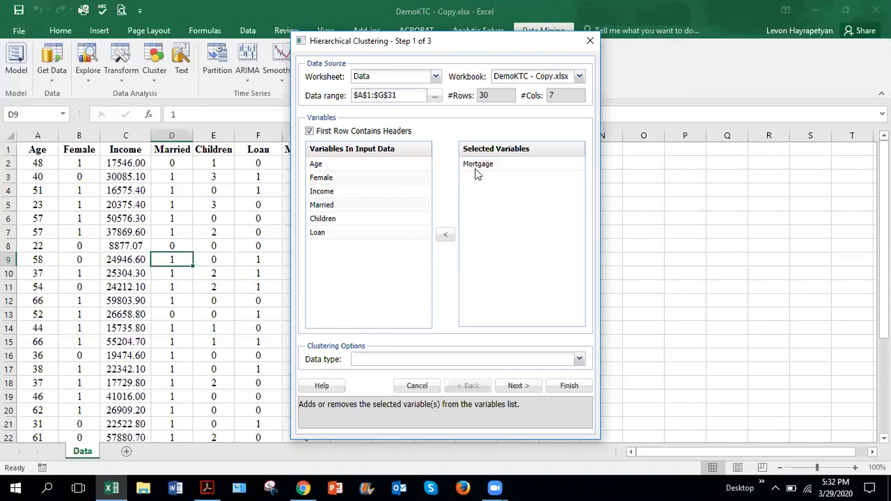
pyautogui.click(473, 167)
pyautogui.click(444, 235)
pyautogui.moveTo(465, 56); pyautogui.dragTo(583, 57)
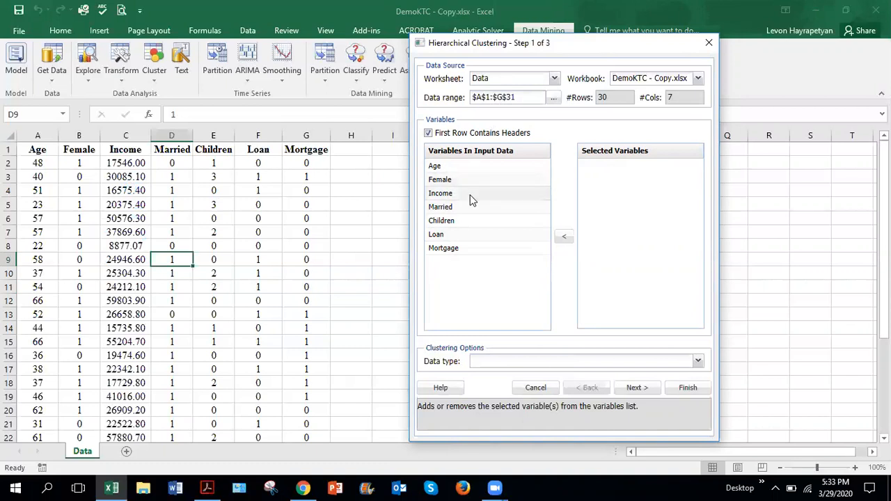
# Step: Add the binary variables Female, Married, Loan and Mortgage to the selected variables for clustering
pyautogui.click(448, 181)
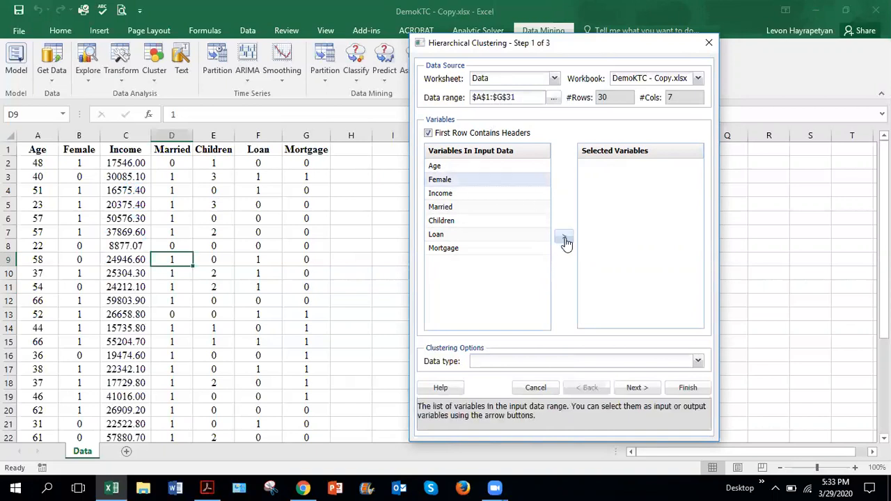
pyautogui.click(564, 238)
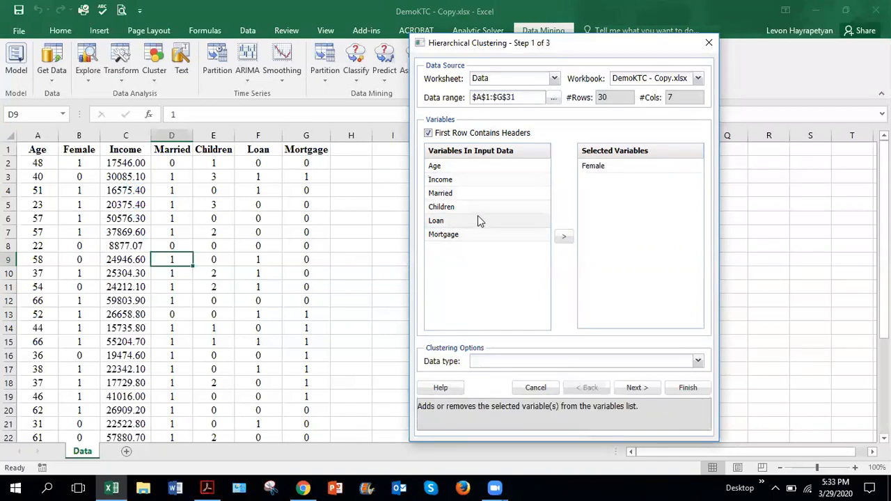
pyautogui.click(452, 193)
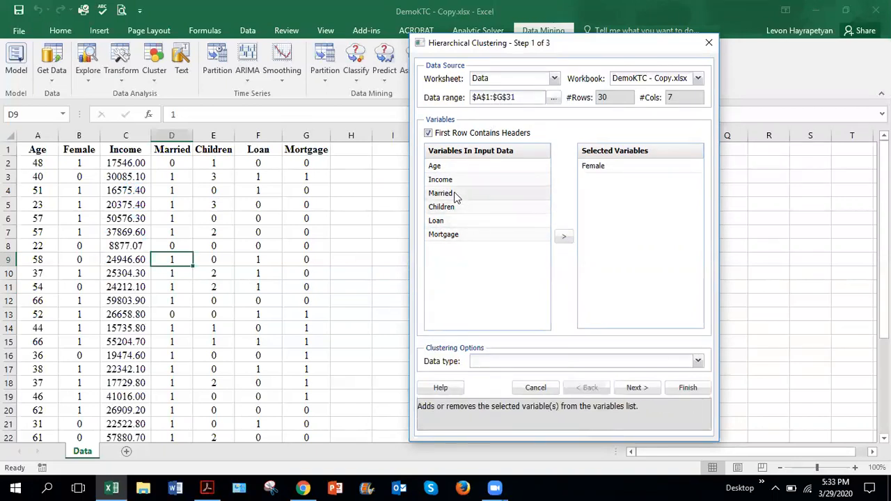
pyautogui.click(565, 240)
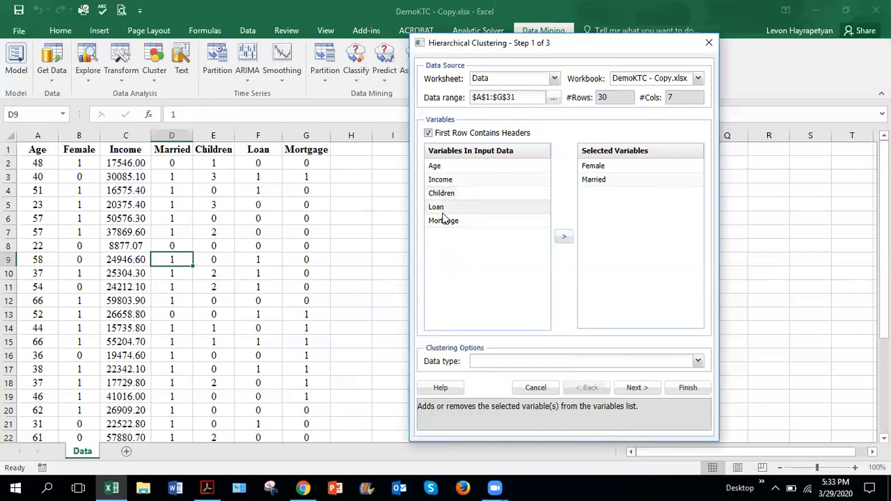
pyautogui.click(449, 208)
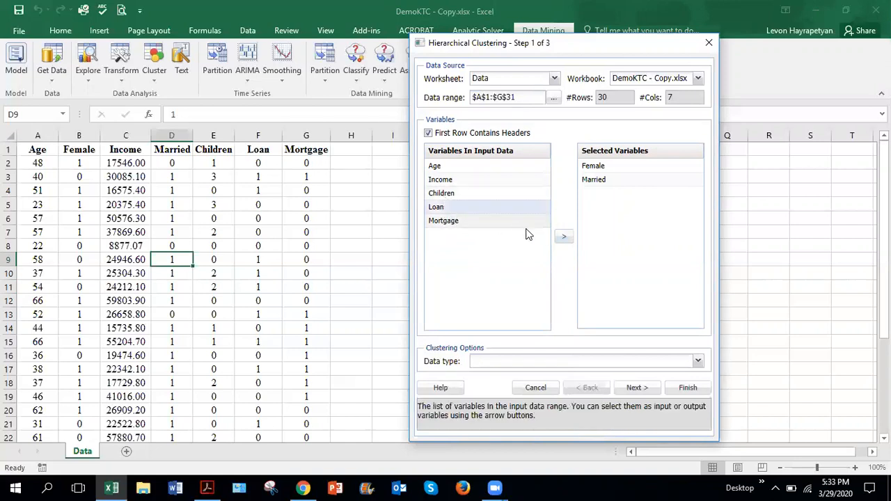
pyautogui.click(568, 239)
pyautogui.click(449, 207)
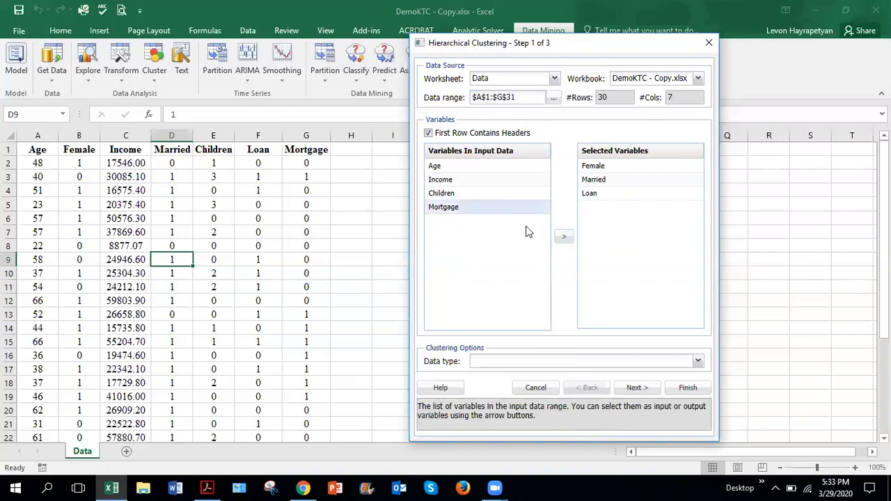
pyautogui.click(564, 238)
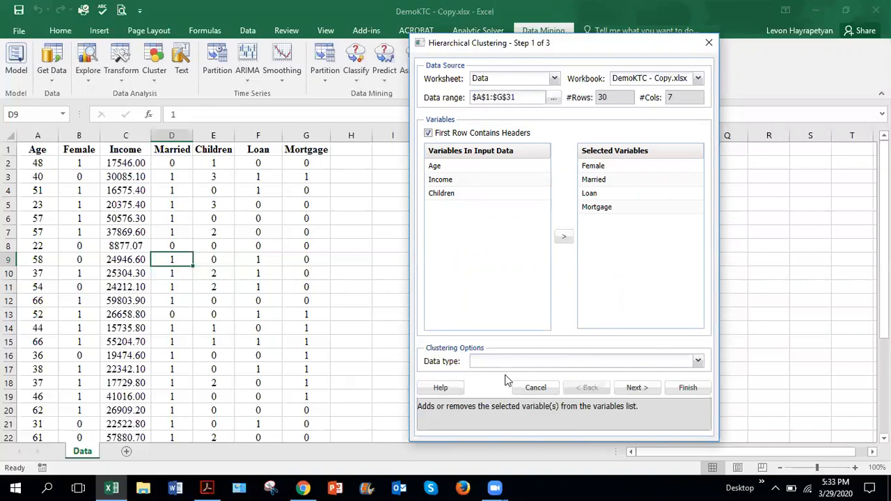
# Step: Set the data type to Raw Data and the similarity measure to Matching coefficients for the clustering
pyautogui.click(698, 363)
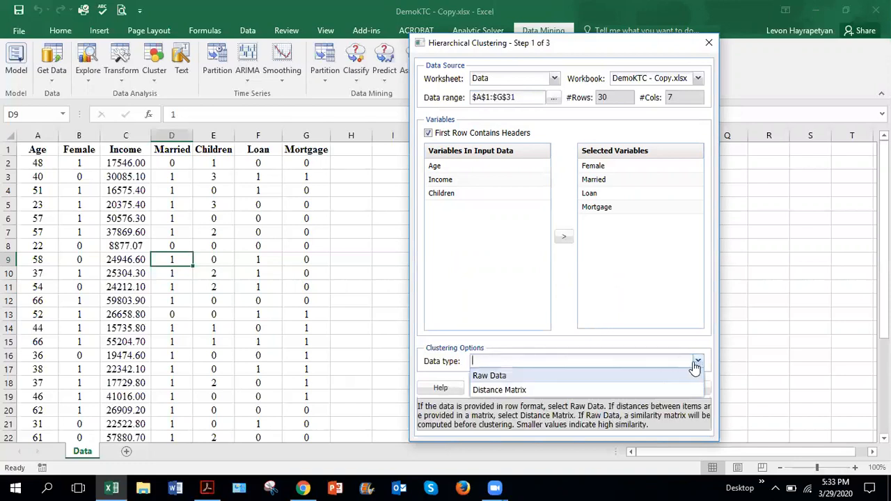
pyautogui.click(501, 378)
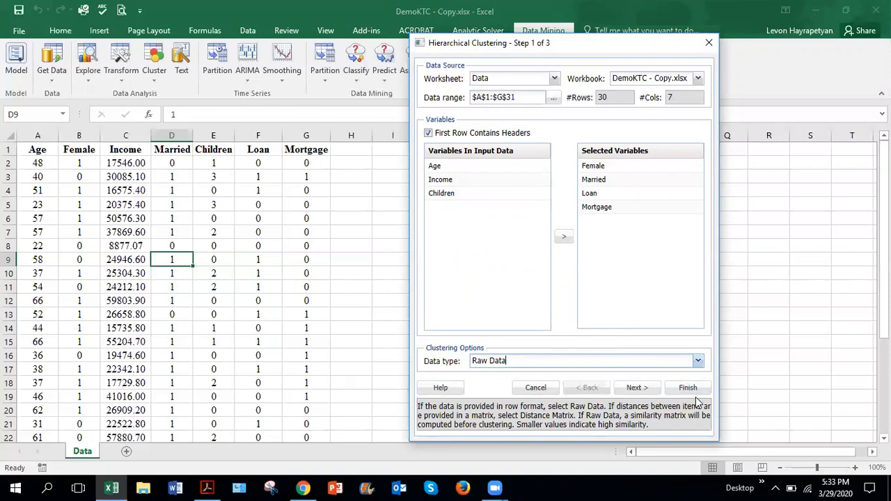
pyautogui.click(643, 394)
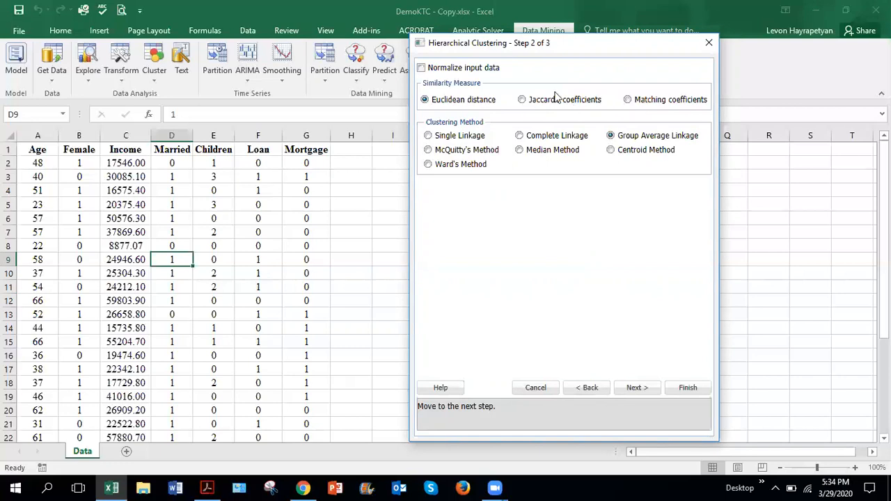
pyautogui.click(628, 100)
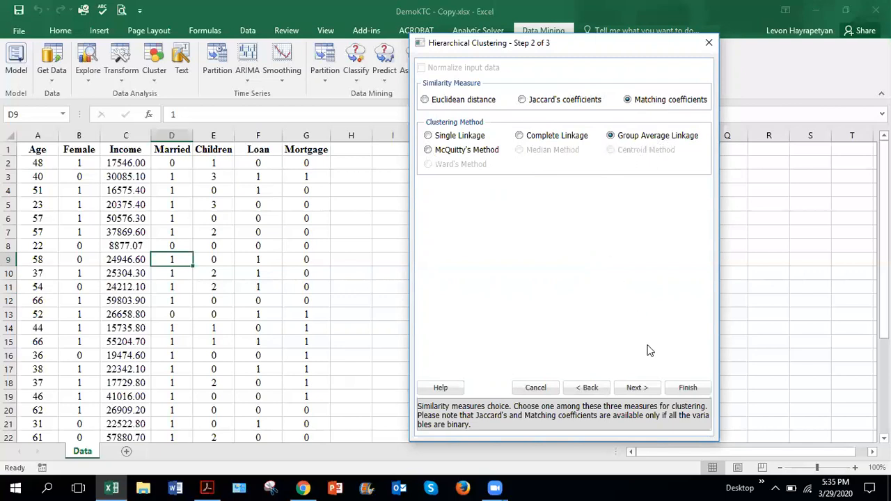
pyautogui.click(636, 387)
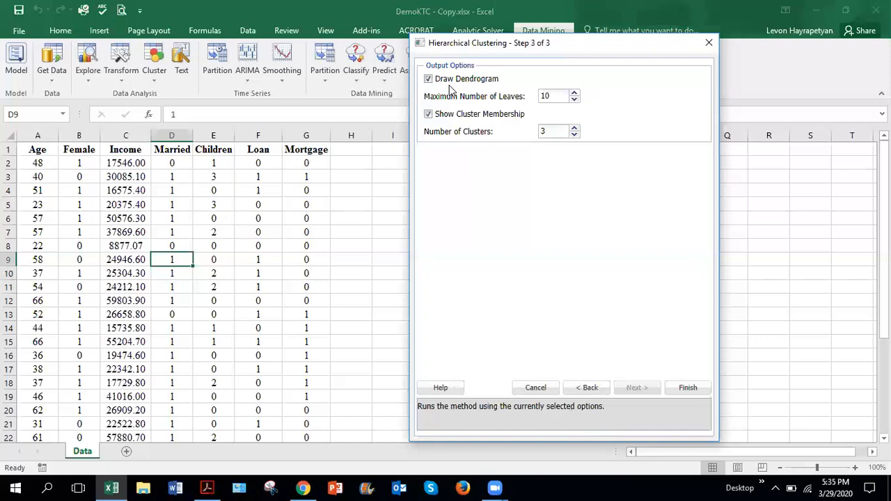
# Step: Keep Draw Dendrogram enabled in the output options and run the hierarchical clustering
pyautogui.click(446, 83)
pyautogui.click(429, 80)
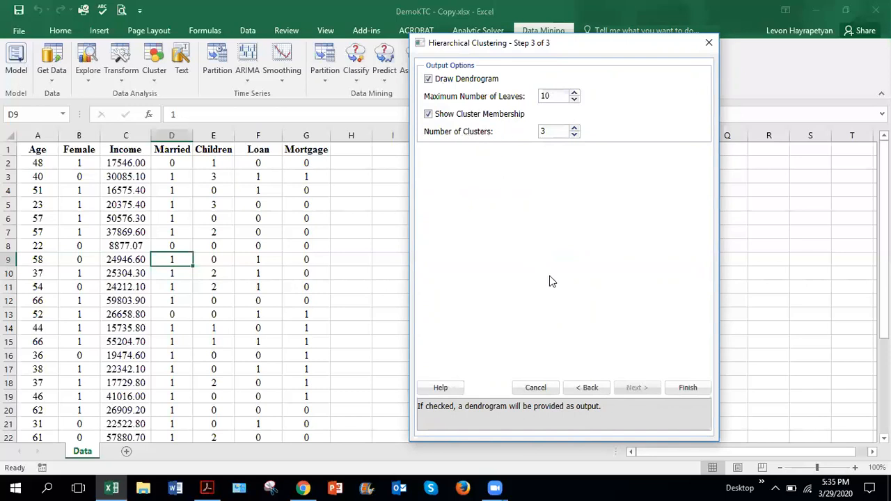
pyautogui.click(689, 390)
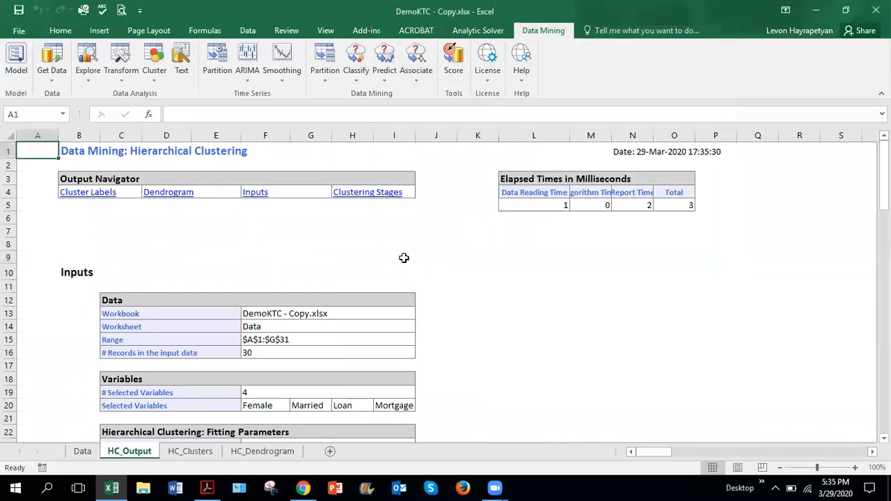
# Step: Review the clustering inputs and parameters on HC_Output and look over the HC_Clusters and HC_Dendrogram sheets
pyautogui.scroll(-2, 402, 253)
pyautogui.scroll(-2, 401, 248)
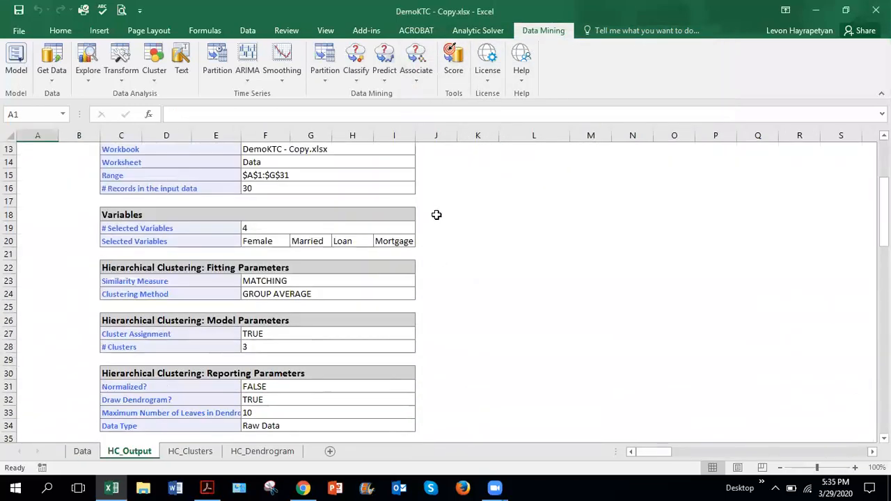
pyautogui.scroll(1, 435, 213)
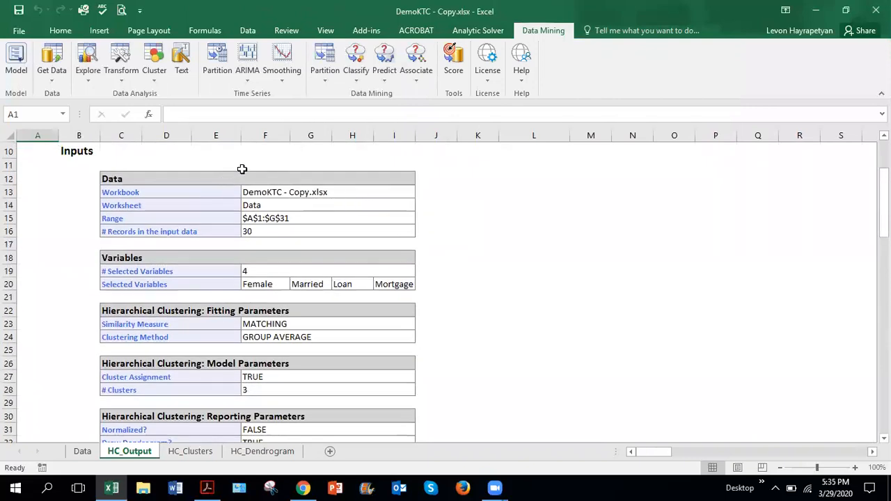
pyautogui.click(175, 453)
pyautogui.click(256, 453)
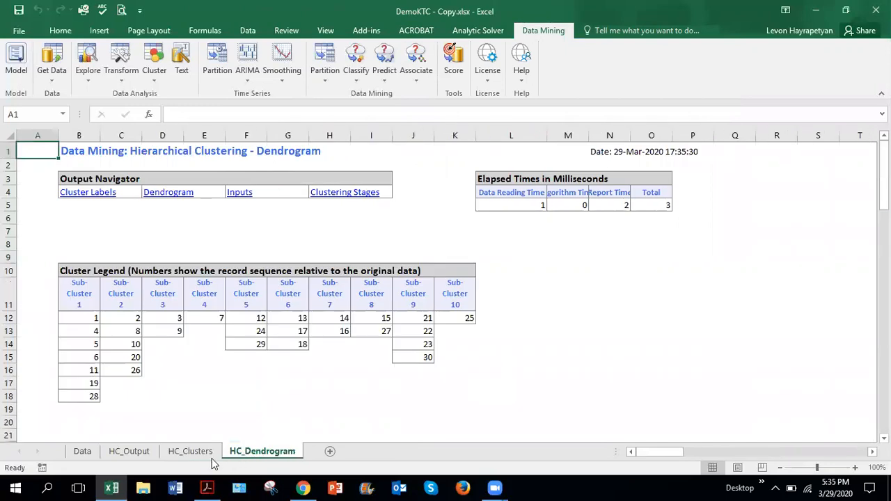
pyautogui.click(136, 454)
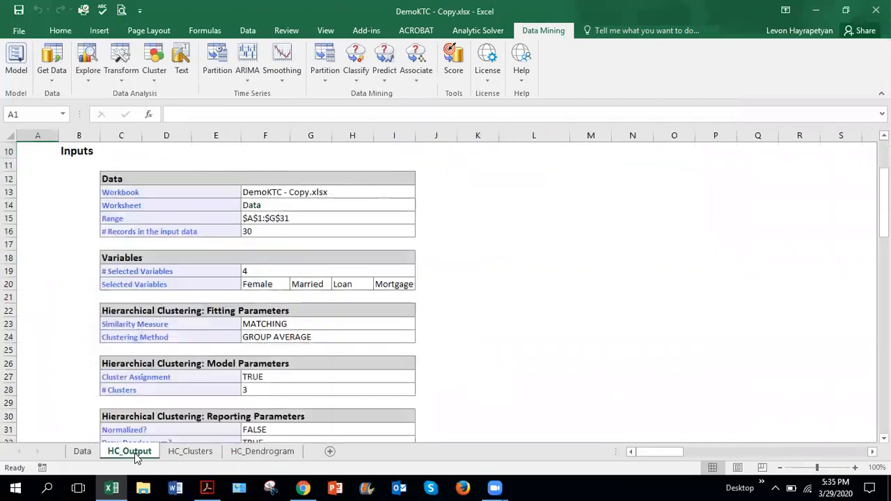
pyautogui.click(197, 451)
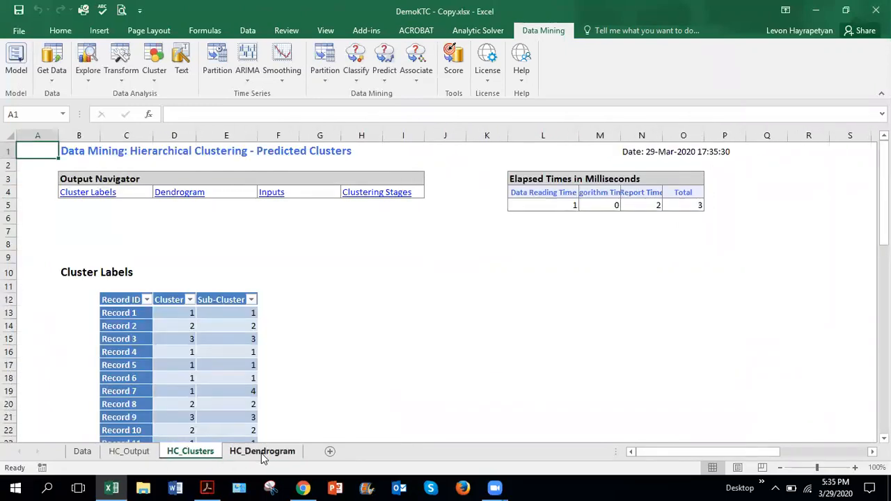
# Step: Examine the sub-cluster legend on the HC_Dendrogram sheet
pyautogui.click(261, 452)
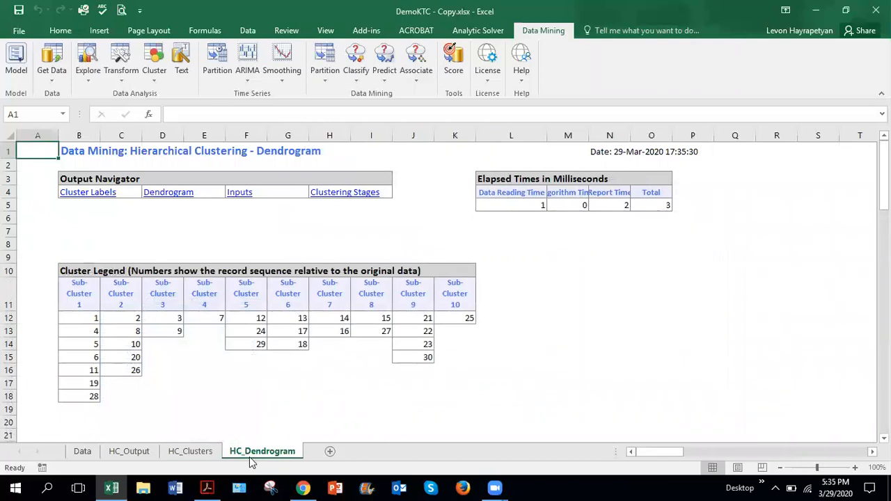
pyautogui.scroll(-3, 263, 452)
pyautogui.scroll(3, 295, 385)
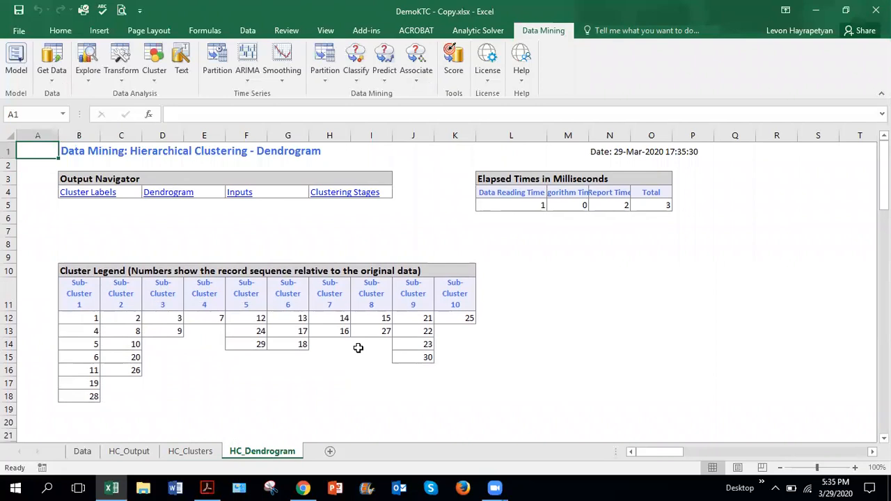
pyautogui.scroll(-1, 358, 348)
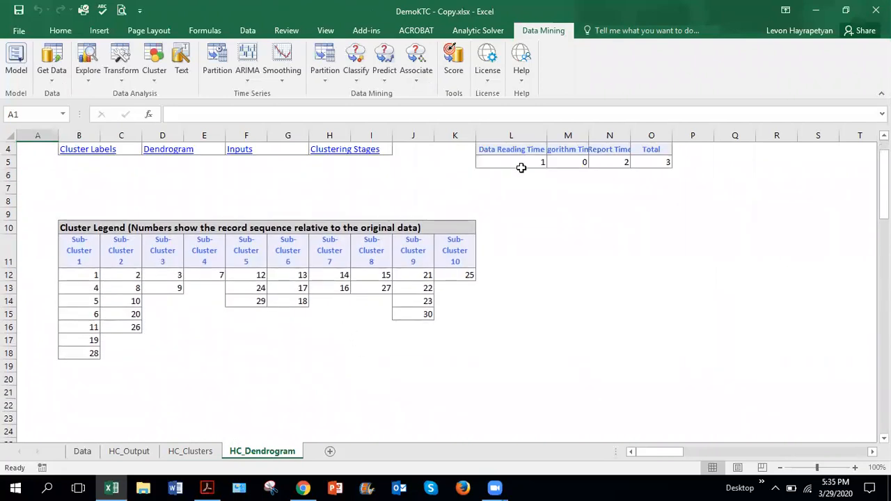
# Step: Show the solver model to bring up the dendrogram chart, compare it with the cluster legend, and close the chart
pyautogui.click(16, 73)
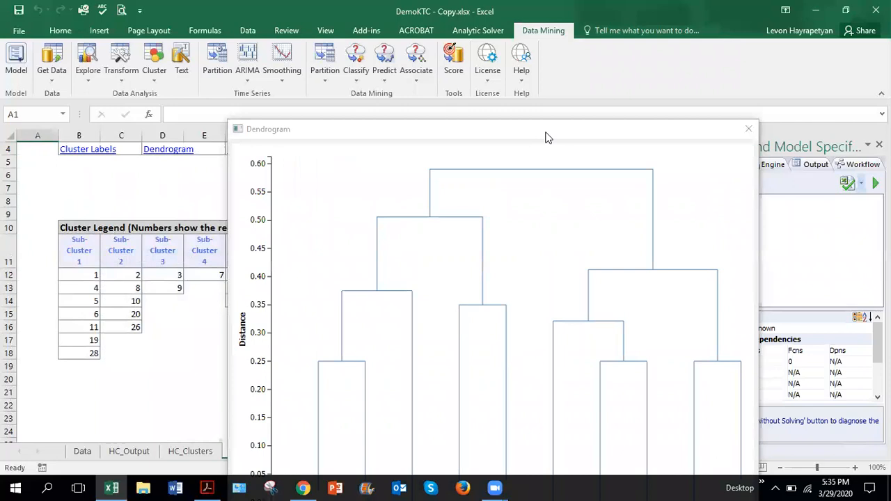
pyautogui.moveTo(543, 130); pyautogui.dragTo(476, 57)
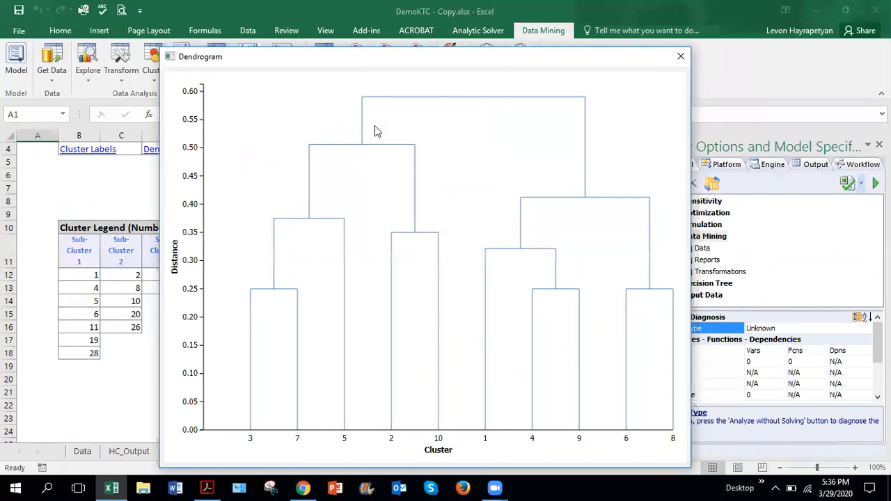
pyautogui.moveTo(364, 64); pyautogui.dragTo(553, 47)
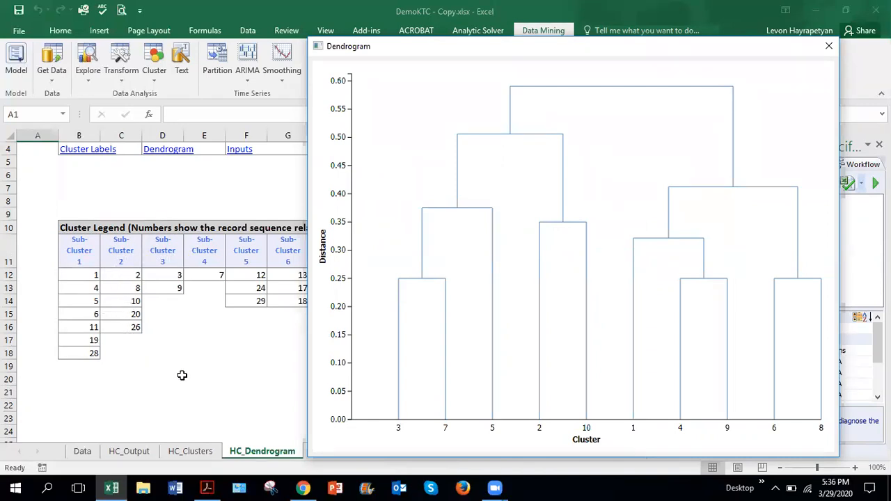
pyautogui.click(199, 342)
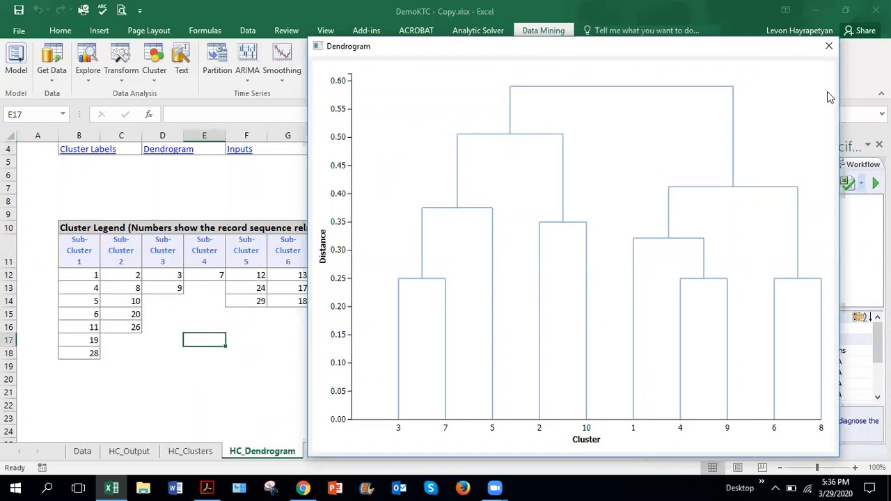
pyautogui.click(830, 49)
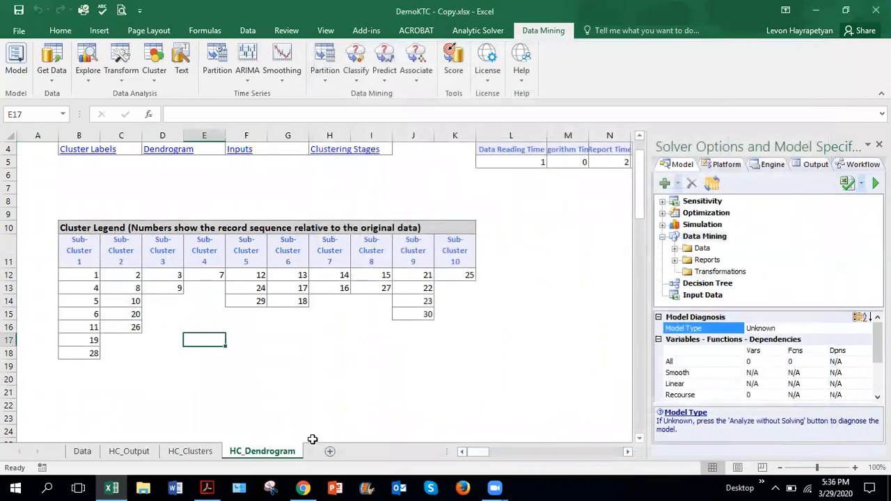
# Step: Examine the Clustering Stages table on the HC_Output sheet, comparing the merge distances from the first stage to the last
pyautogui.click(129, 453)
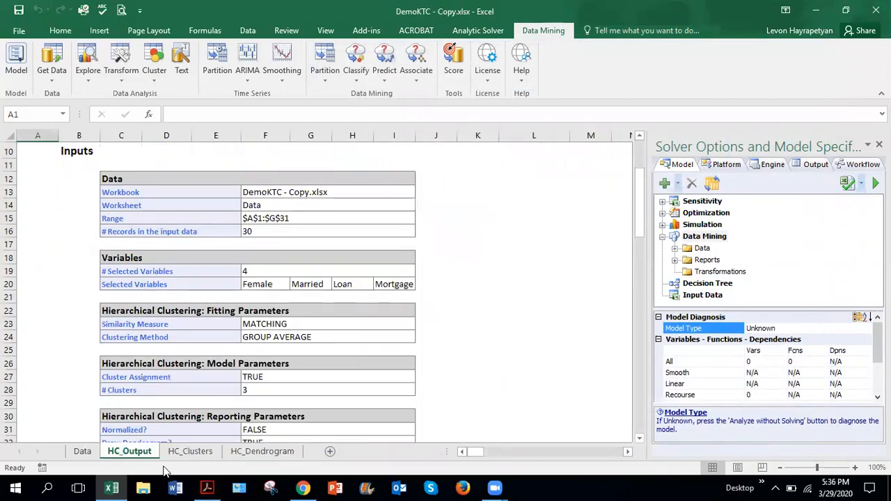
pyautogui.scroll(-6, 273, 341)
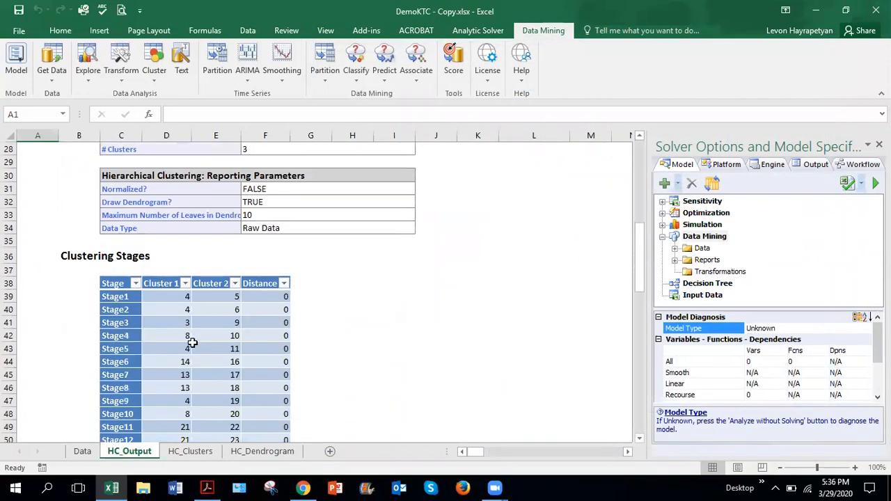
pyautogui.scroll(-3, 200, 330)
pyautogui.scroll(-2, 201, 329)
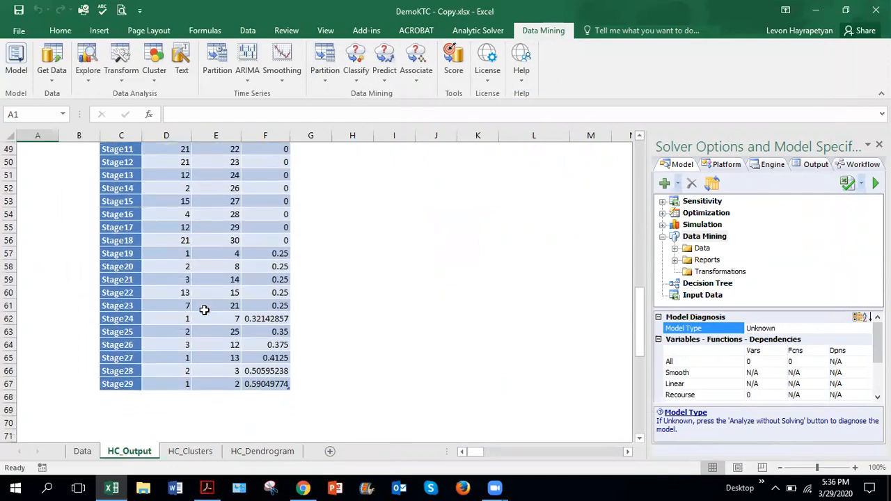
pyautogui.scroll(1, 204, 310)
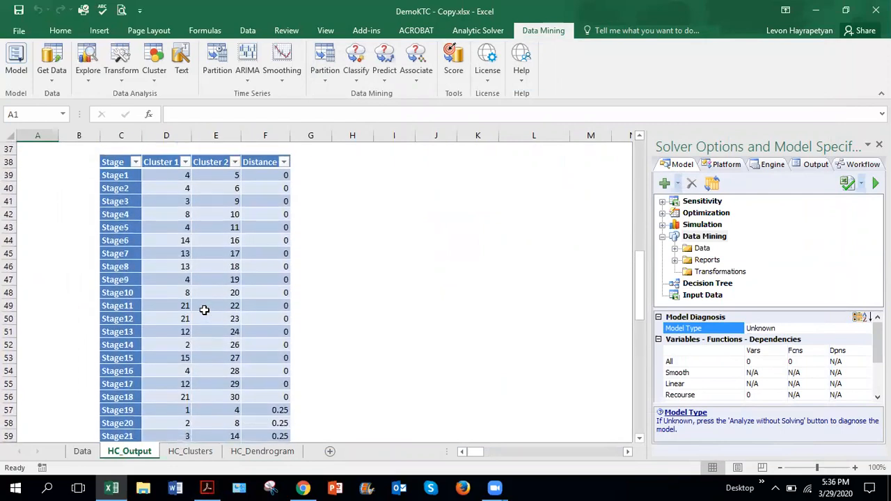
pyautogui.scroll(2, 204, 311)
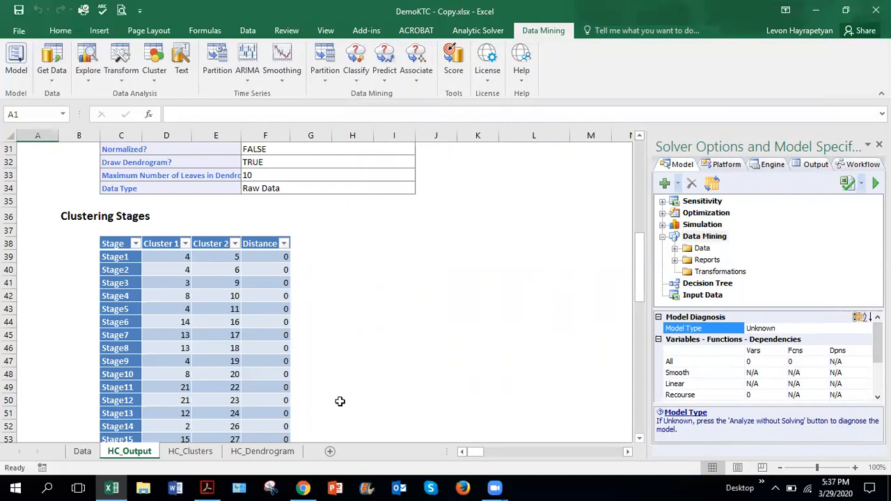
pyautogui.scroll(-3, 334, 384)
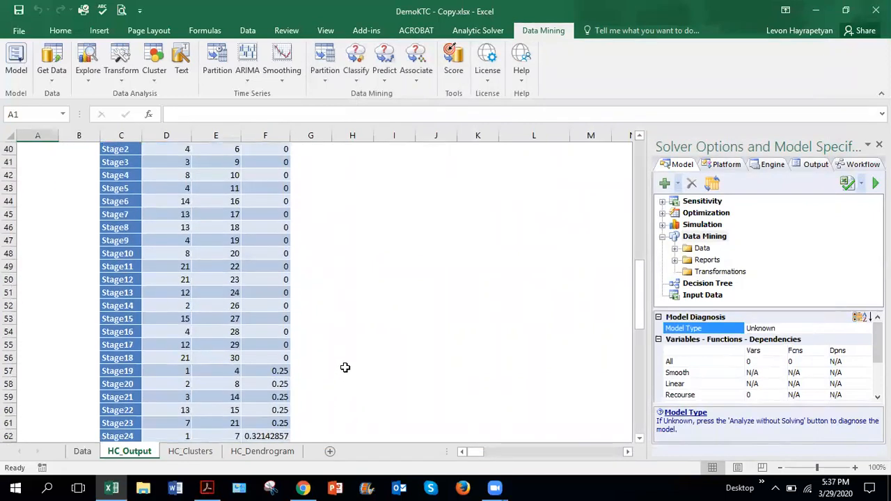
pyautogui.scroll(2, 348, 367)
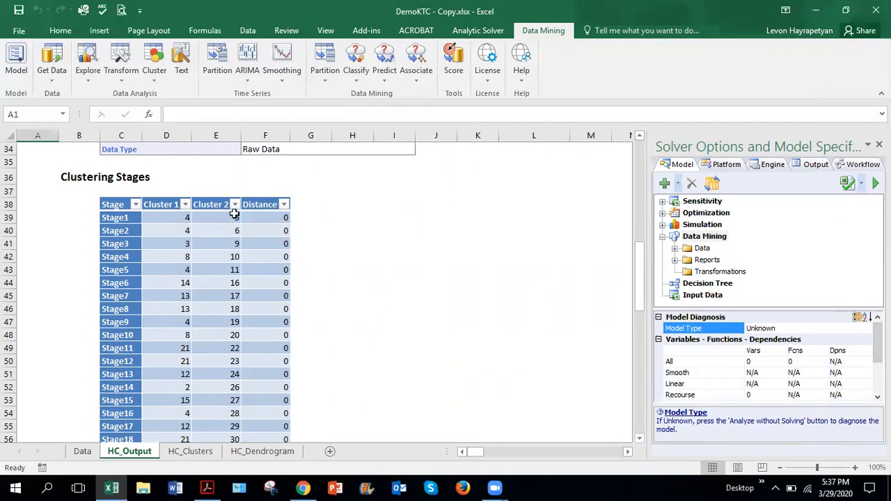
# Step: Inspect the Cluster 1 and Cluster 2 entries for Stage1 and Stage2 to see which records are merged
pyautogui.click(180, 219)
pyautogui.click(236, 218)
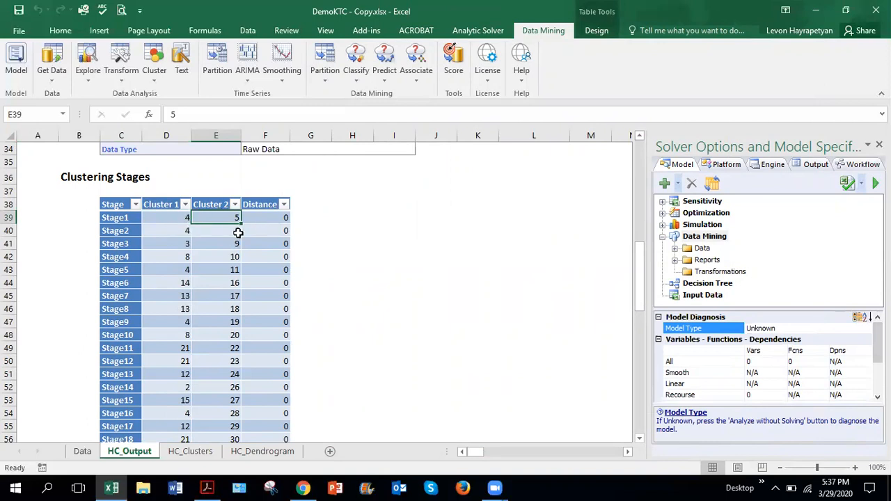
pyautogui.click(185, 217)
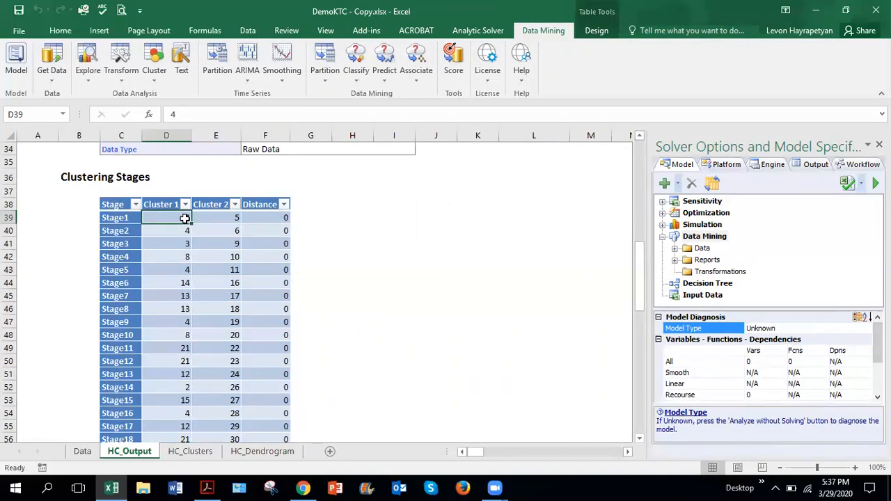
pyautogui.click(180, 228)
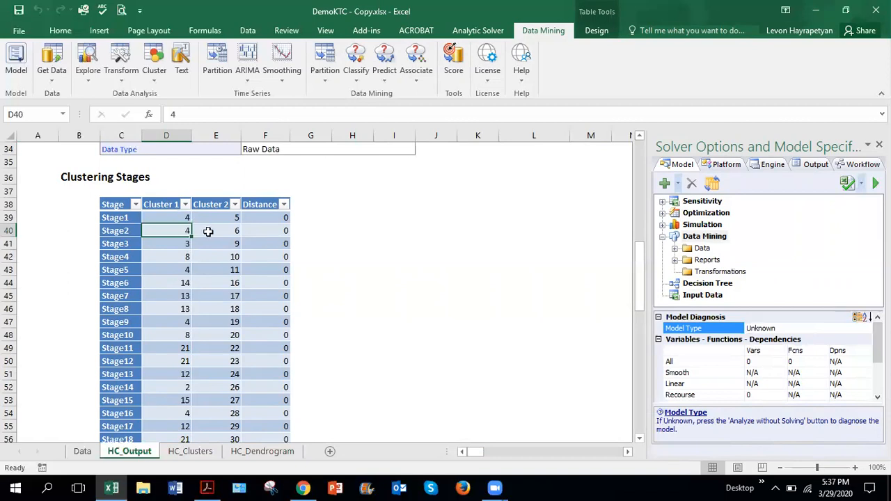
pyautogui.click(233, 231)
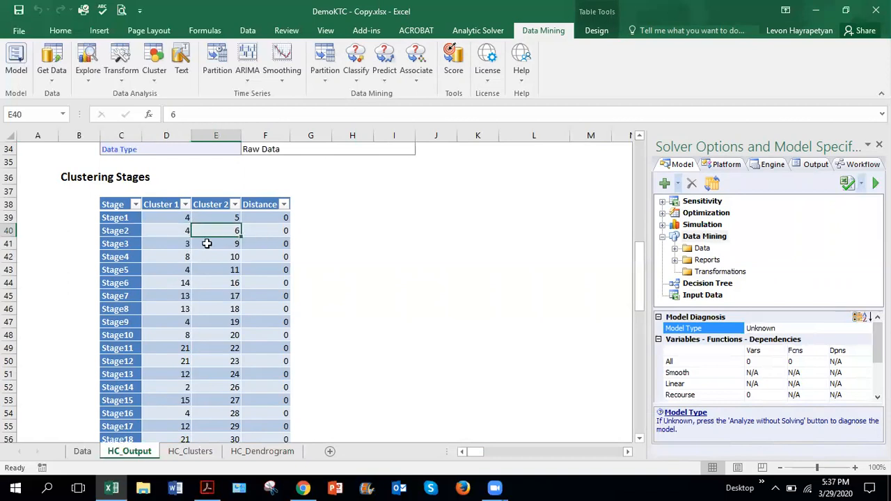
# Step: Go back to the clustering parameters above the stages table and close the Solver Options and Model Specifications pane
pyautogui.scroll(-6, 233, 332)
pyautogui.scroll(2, 235, 331)
pyautogui.scroll(9, 234, 331)
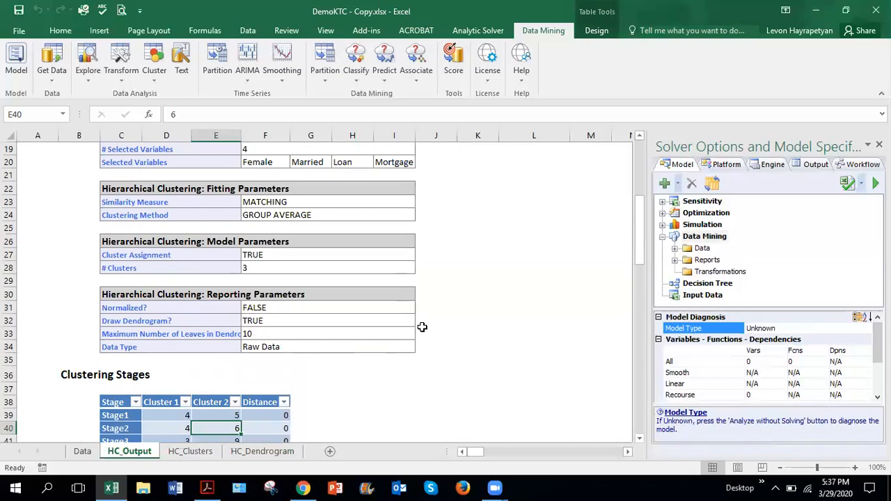
pyautogui.click(880, 144)
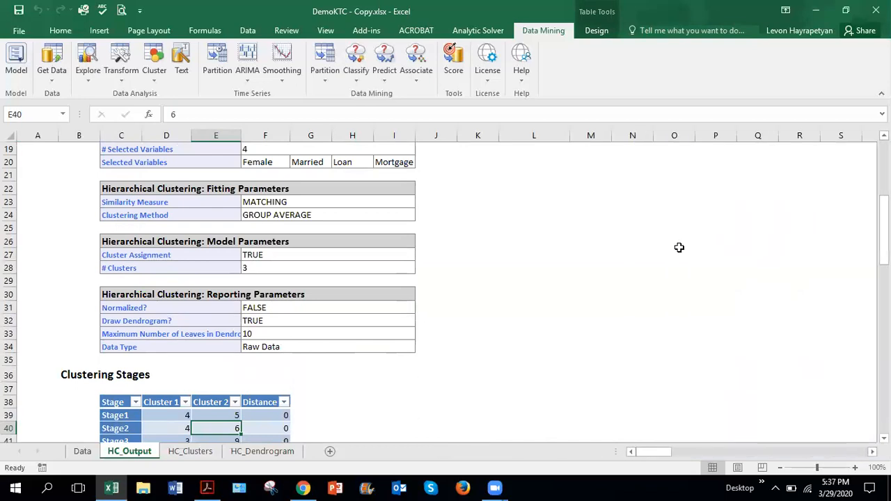